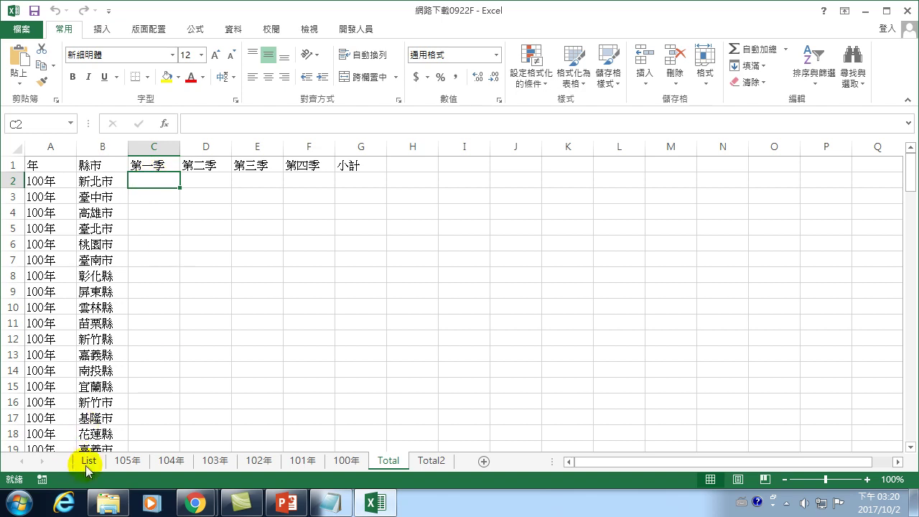
Step: Check the List sheet, then return to the Total sheet
left_click(87, 463)
left_click(204, 306)
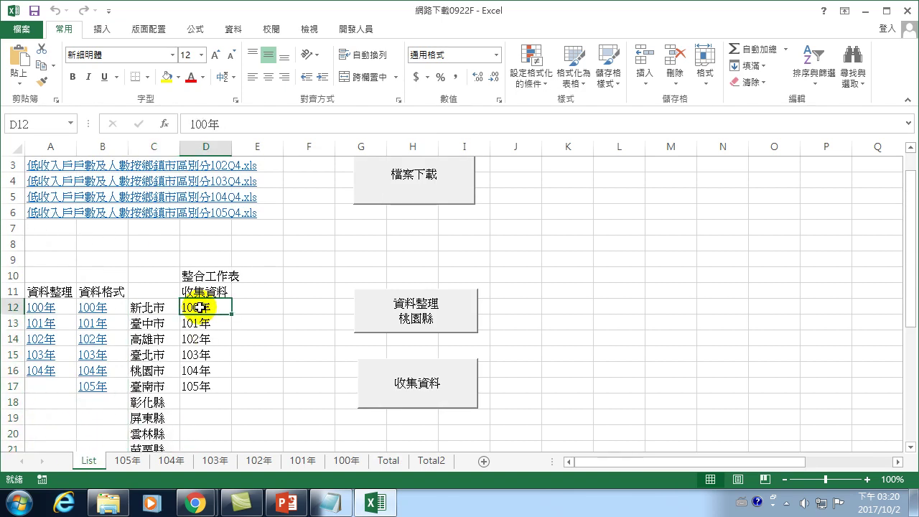
left_click(385, 460)
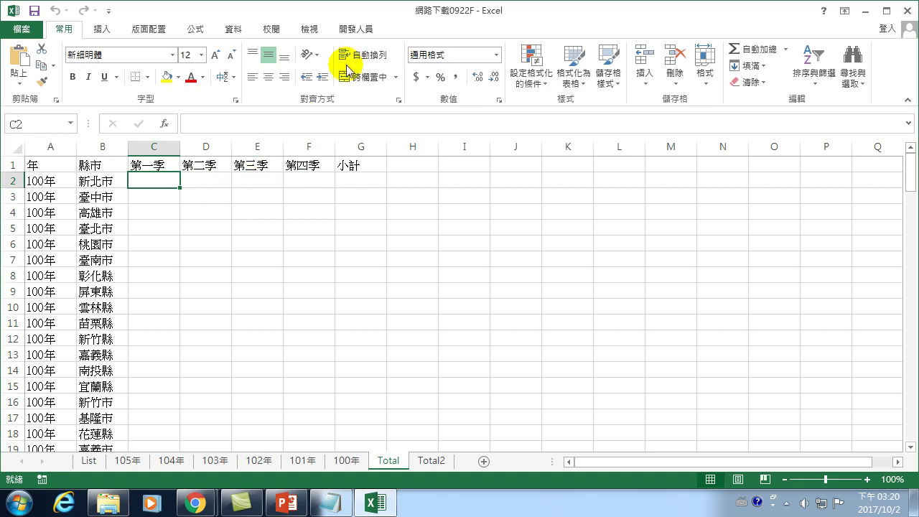
Step: Run the 戶數收集 macro from the Developer tab to fill the 100年 rows on Total
left_click(361, 30)
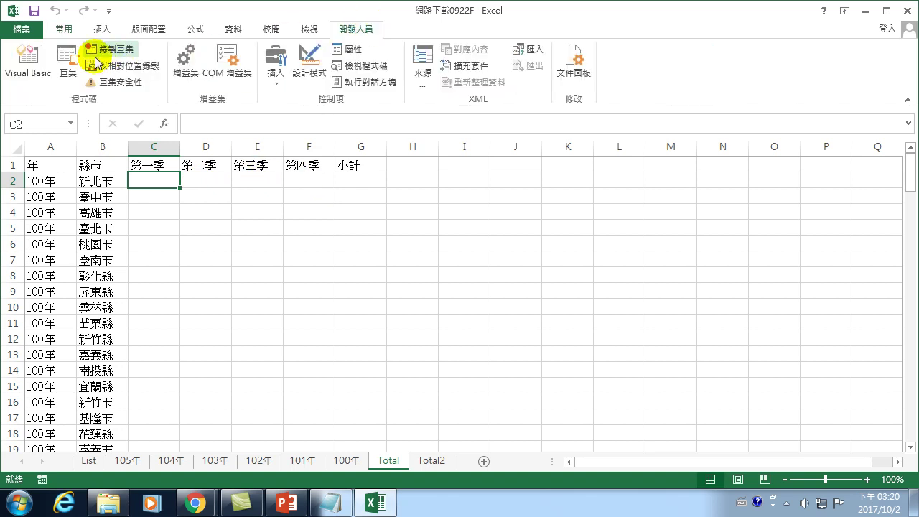
left_click(68, 64)
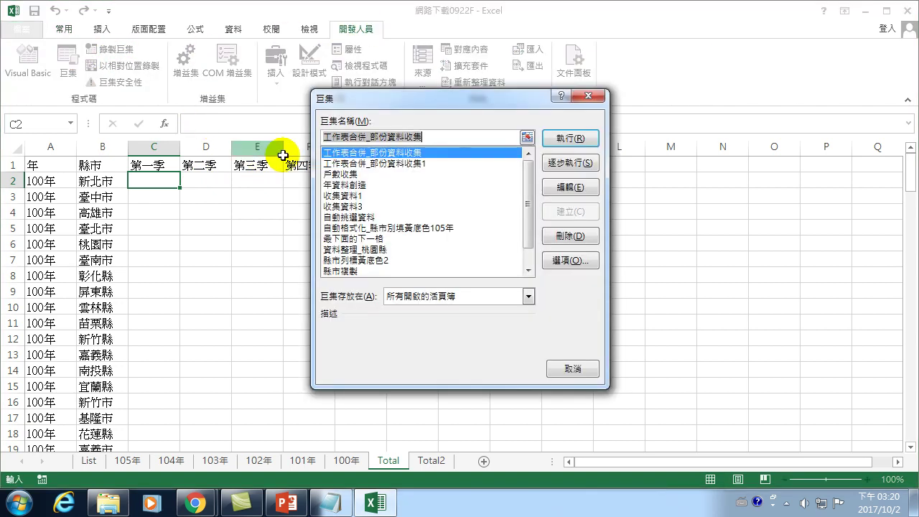
left_click(338, 174)
left_click(571, 138)
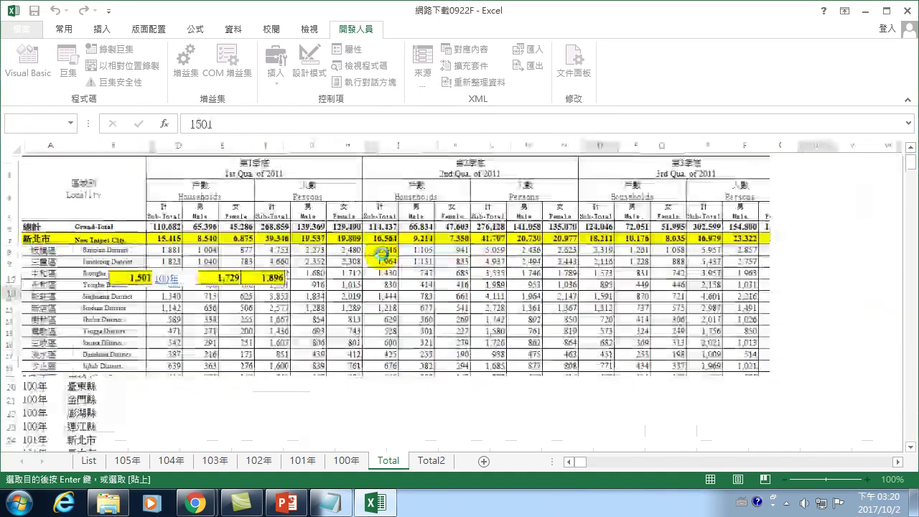
scroll(215, 273, "up", 3)
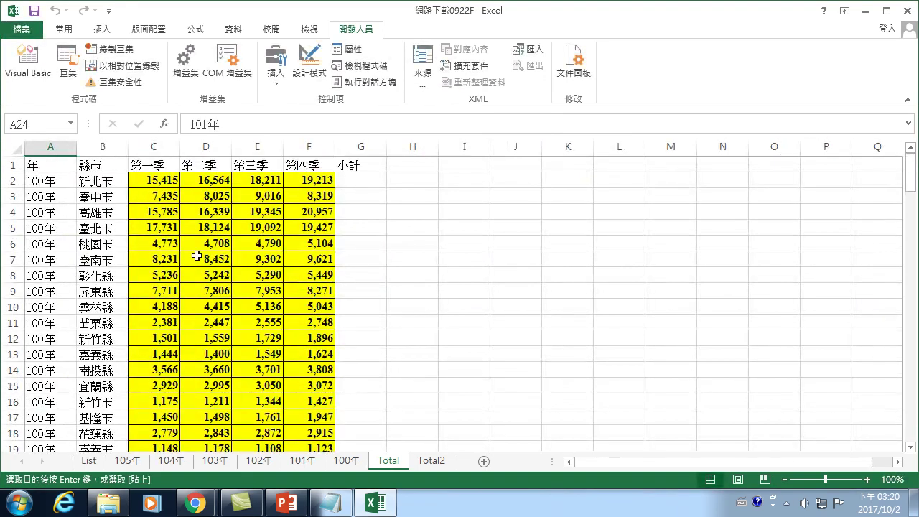
scroll(180, 353, "down", 7)
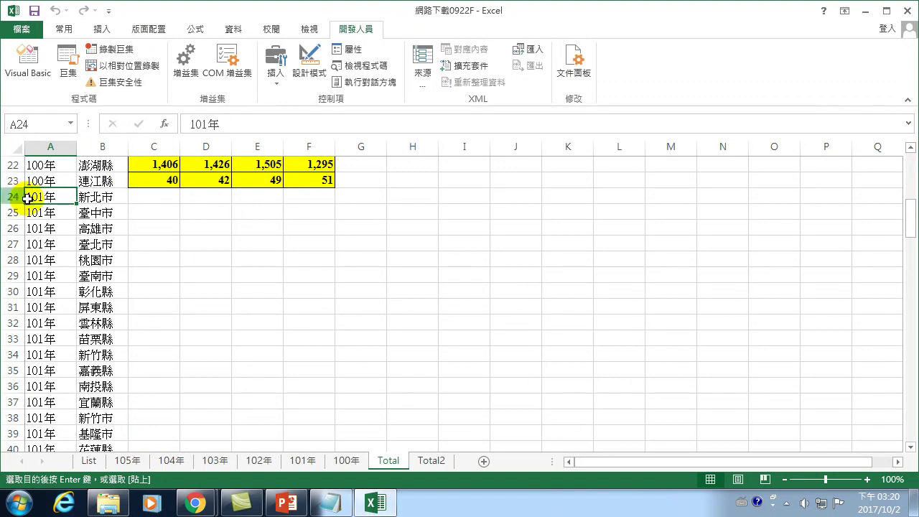
Step: Select cell C24 and open the 戶數收集 macro code for editing
left_click(144, 195)
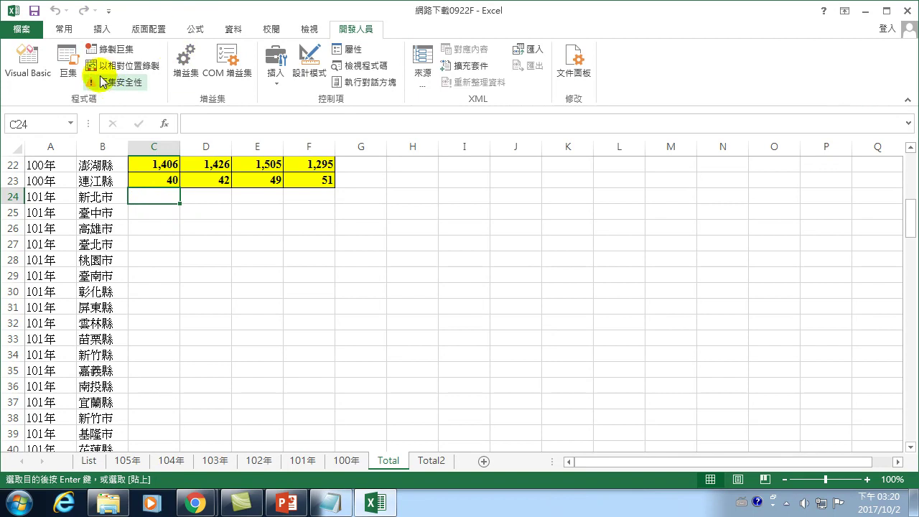
left_click(61, 54)
left_click(348, 174)
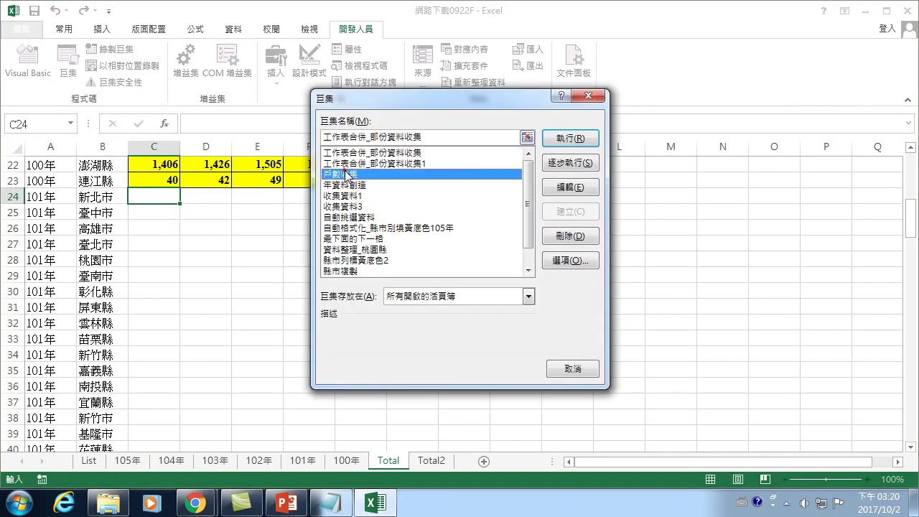
left_click(570, 185)
Step: Comment out the ActiveCell.Offset(0, -2) line after Next i with an apostrophe
scroll(338, 302, "down", 1)
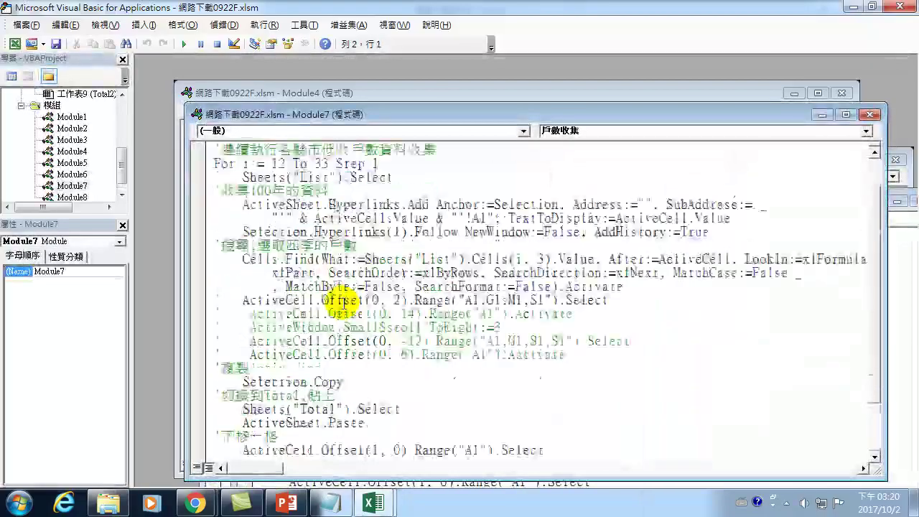
scroll(344, 325, "down", 2)
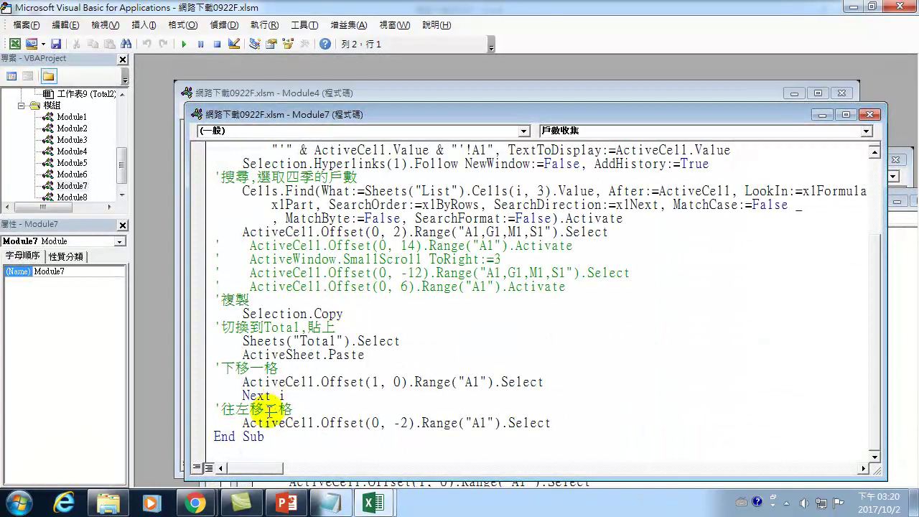
left_click(216, 422)
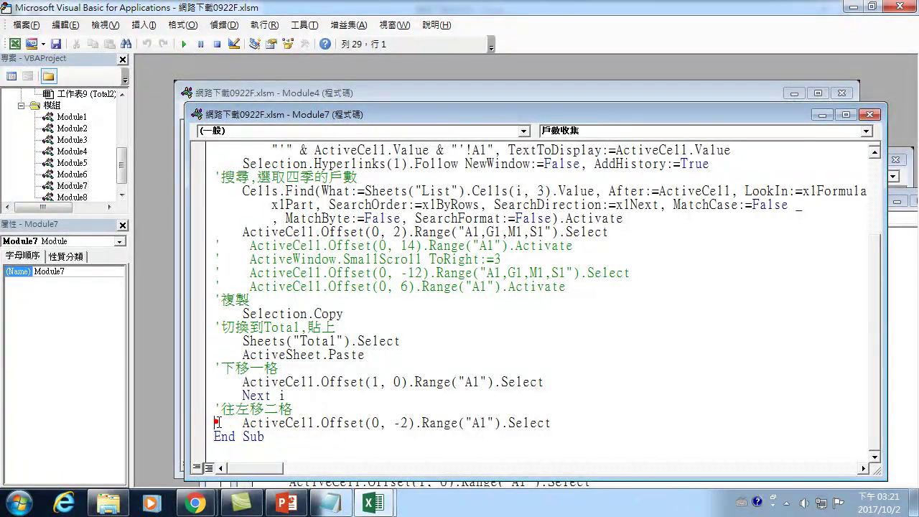
type("'")
left_click(306, 328)
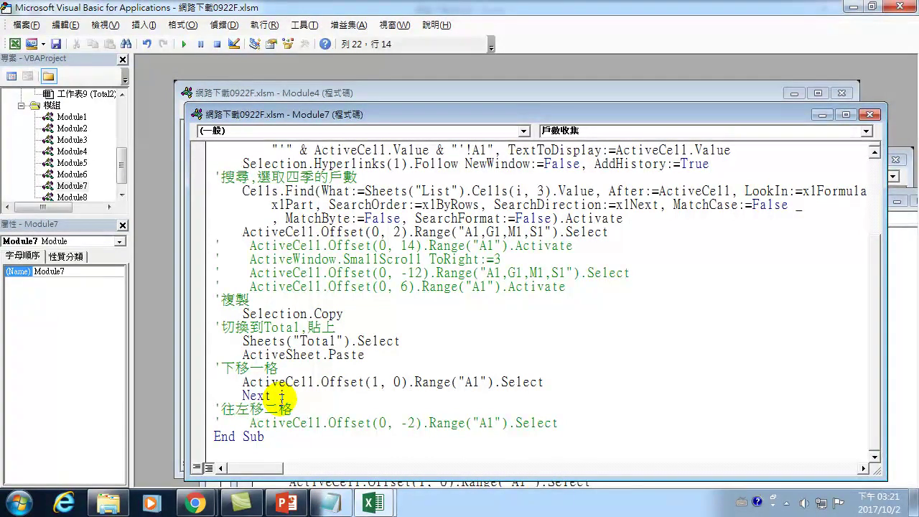
scroll(281, 395, "up", 2)
scroll(281, 395, "up", 1)
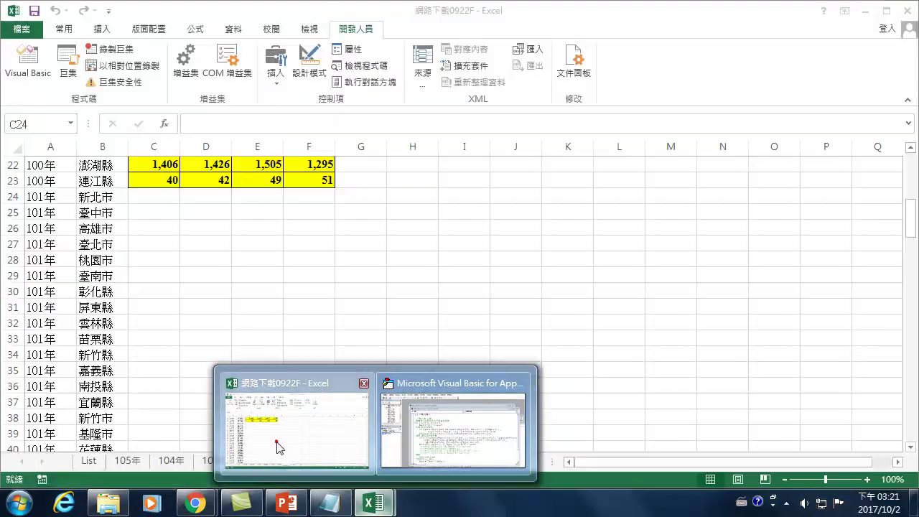
Step: Bring Excel forward on the List sheet, glance at the macro list, then return to the VBA editor
left_click(267, 431)
left_click(90, 460)
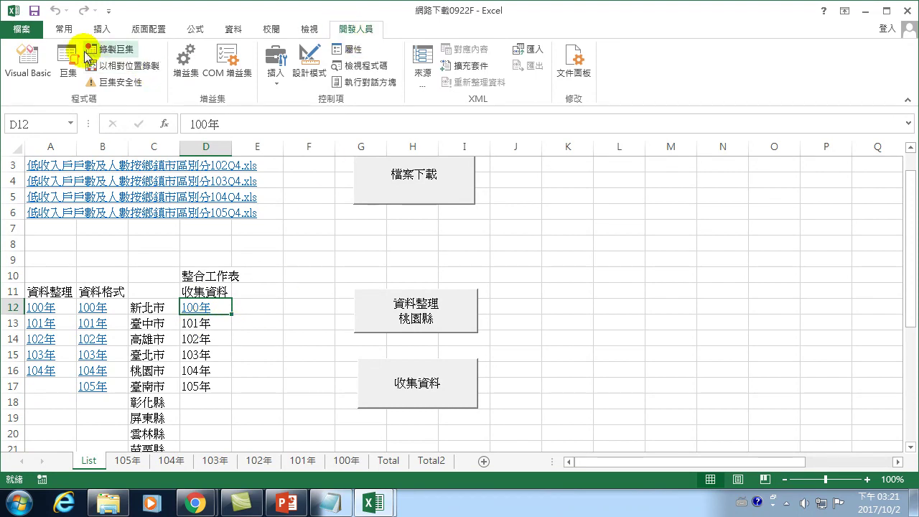
left_click(67, 61)
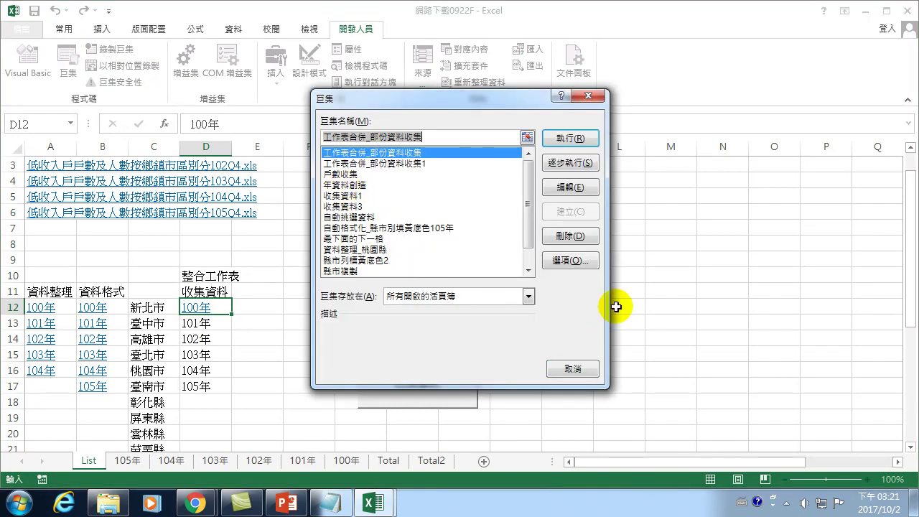
left_click(582, 370)
mouse_move(373, 503)
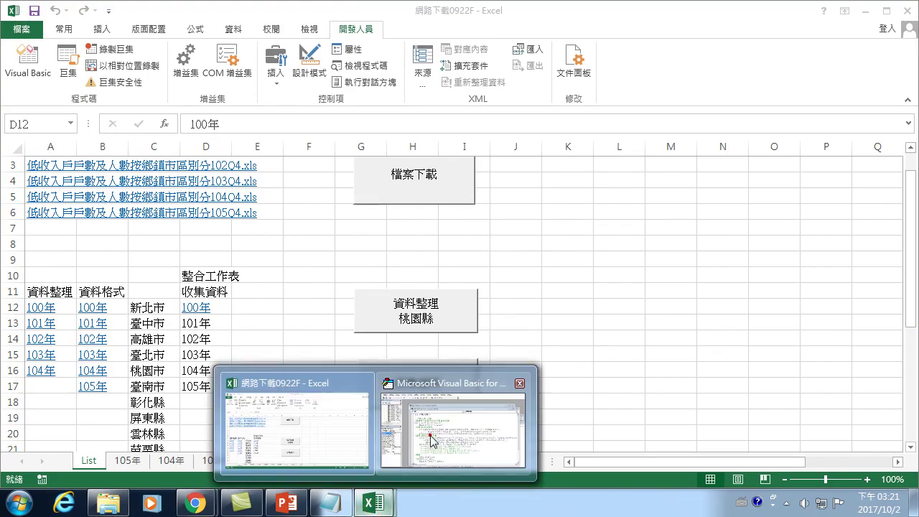
left_click(430, 435)
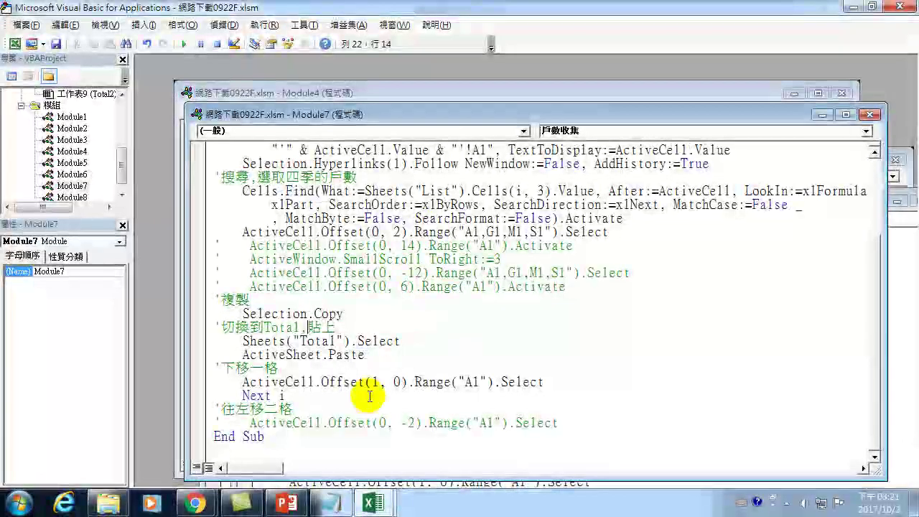
Step: Add a Sheets("List").Select line after the commented line, before End Sub
left_click(566, 423)
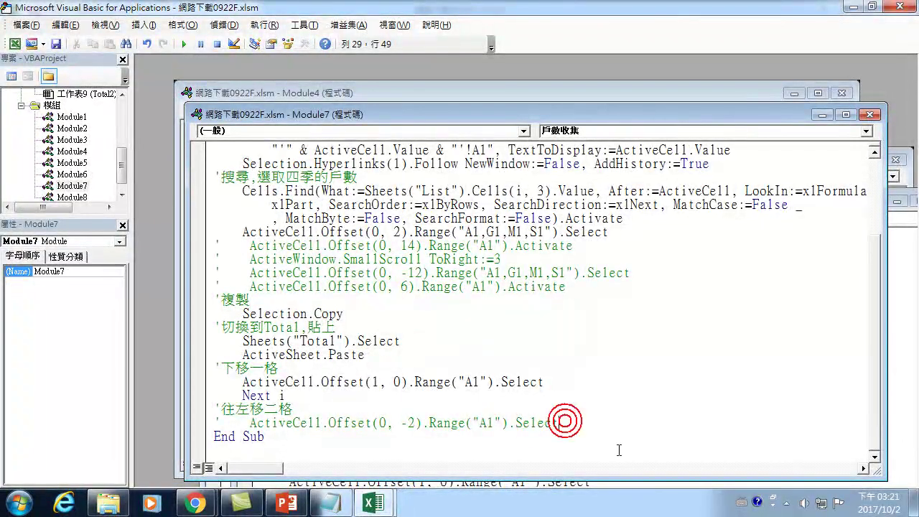
key("Return")
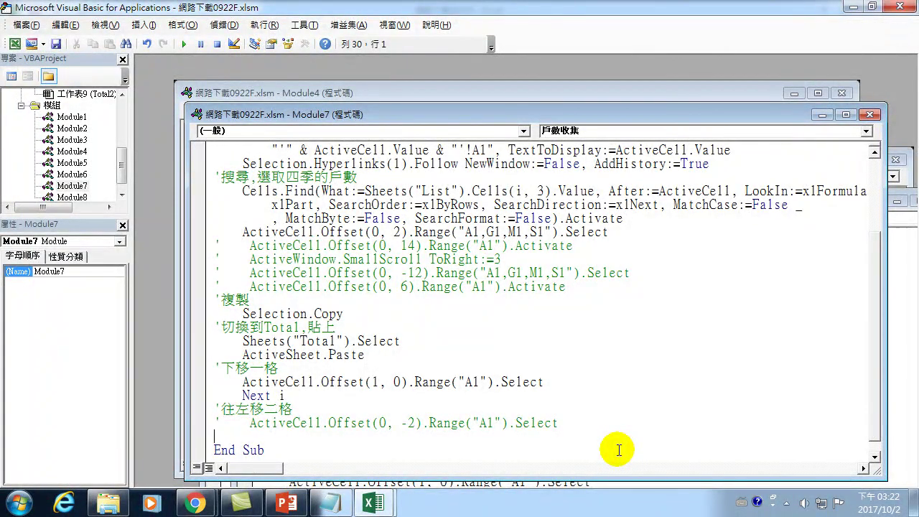
key("BackSpace")
key("BackSpace")
key("BackSpace")
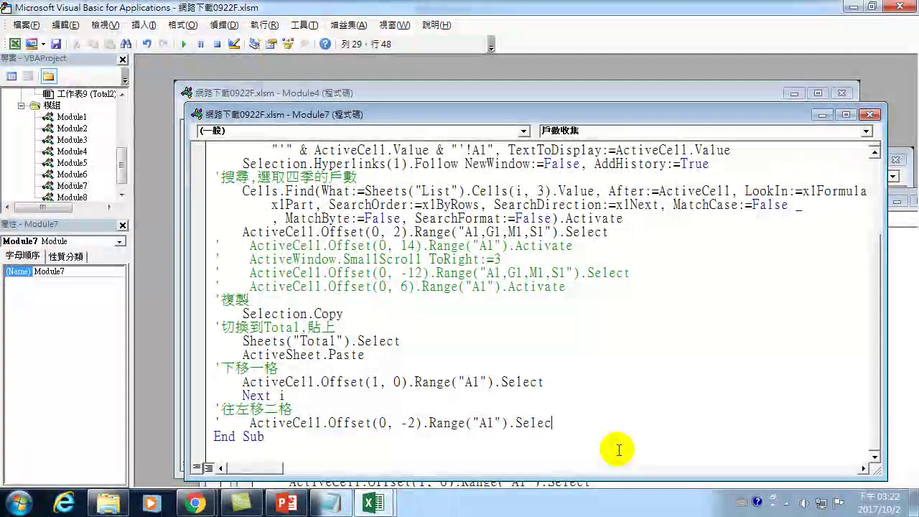
type("t")
key("Return")
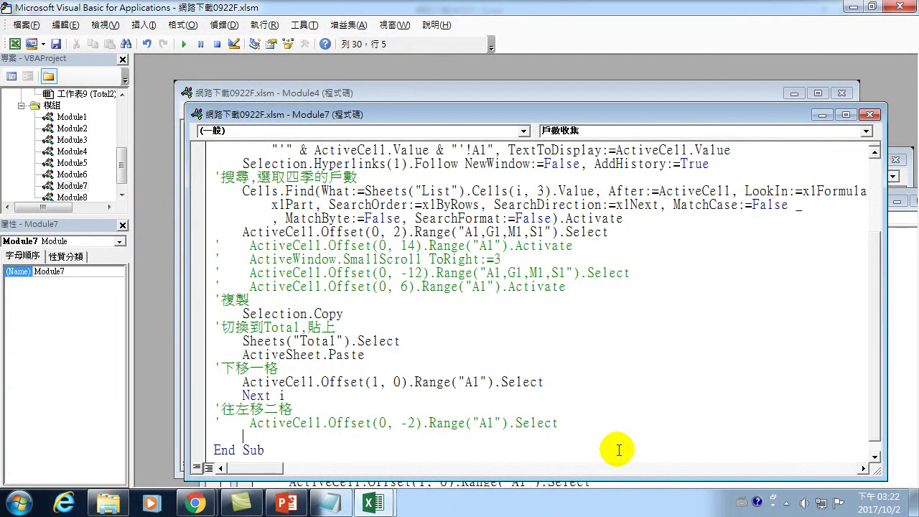
type("sheets(")
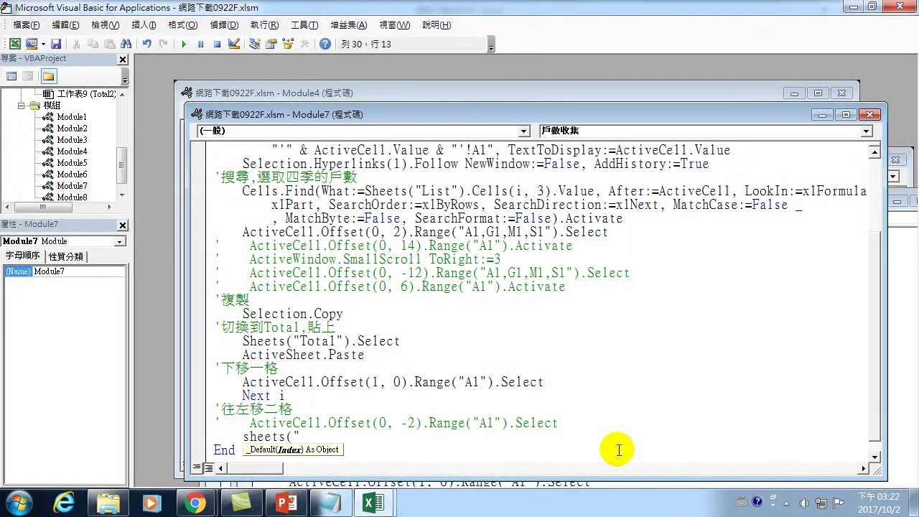
type("\"List\"")
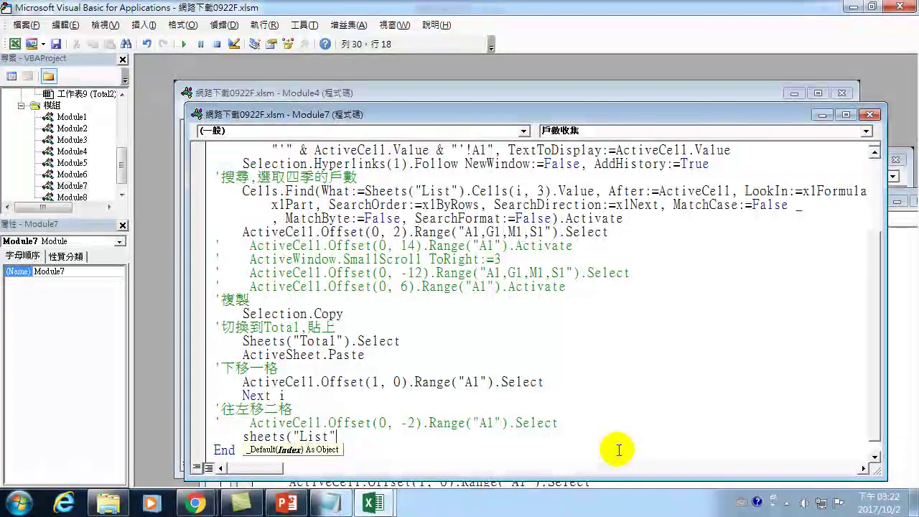
type(").select")
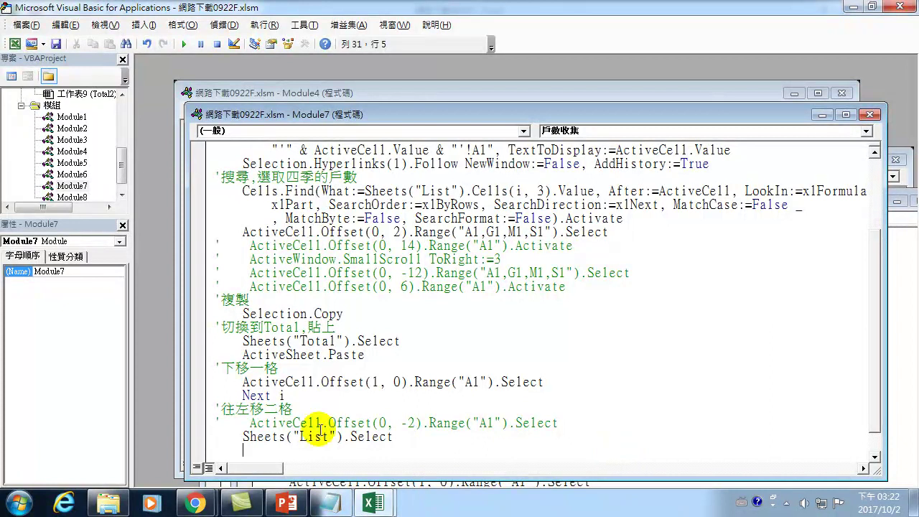
Step: Copy the ActiveCell.Offset(1, 0).Range("A1").Select line and paste it below Sheets("List").Select
left_click_drag(241, 381, 544, 382)
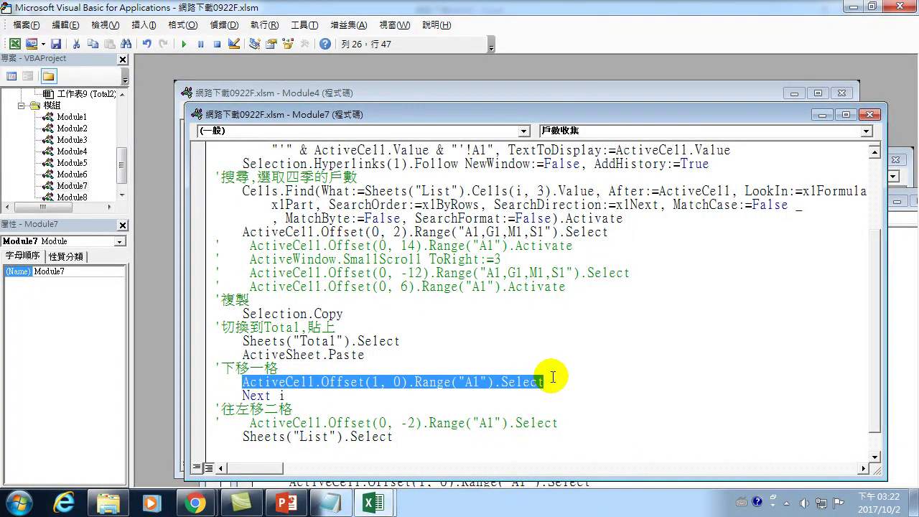
key("ctrl+c")
left_click(290, 450)
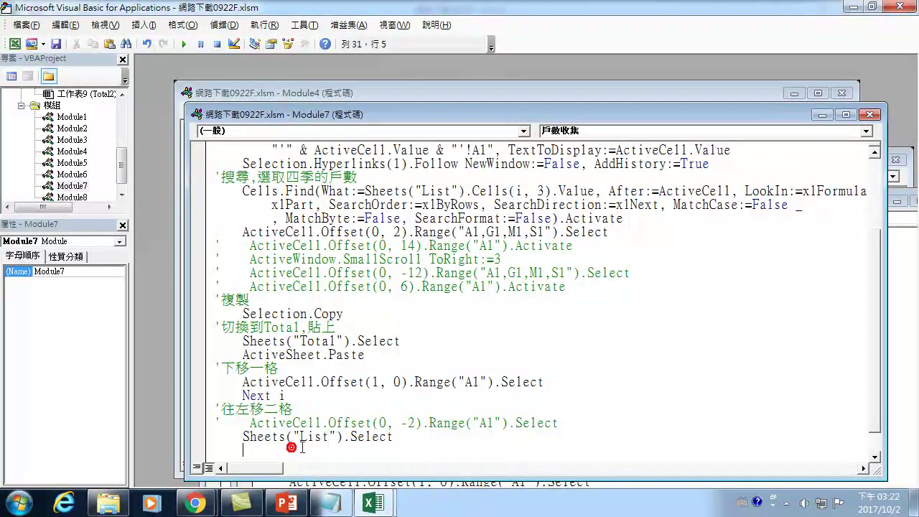
key("ctrl+v")
scroll(355, 424, "down", 1)
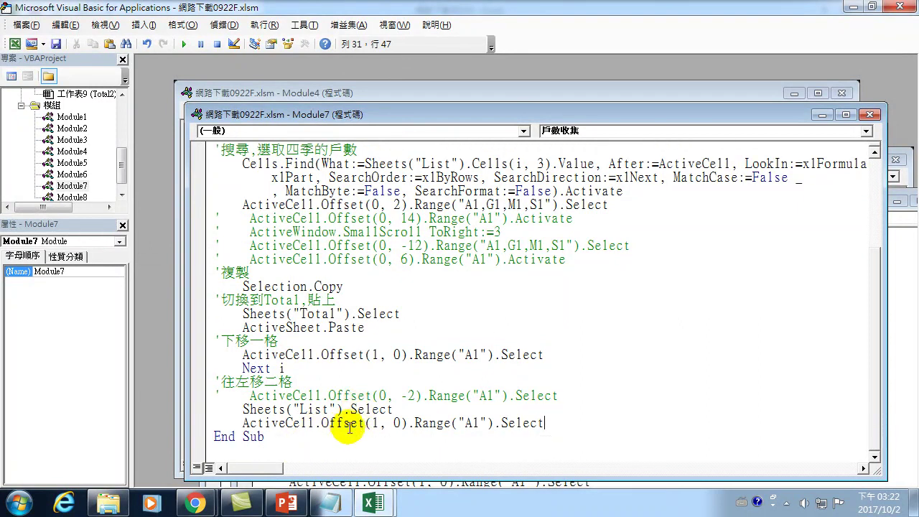
scroll(354, 422, "up", 4)
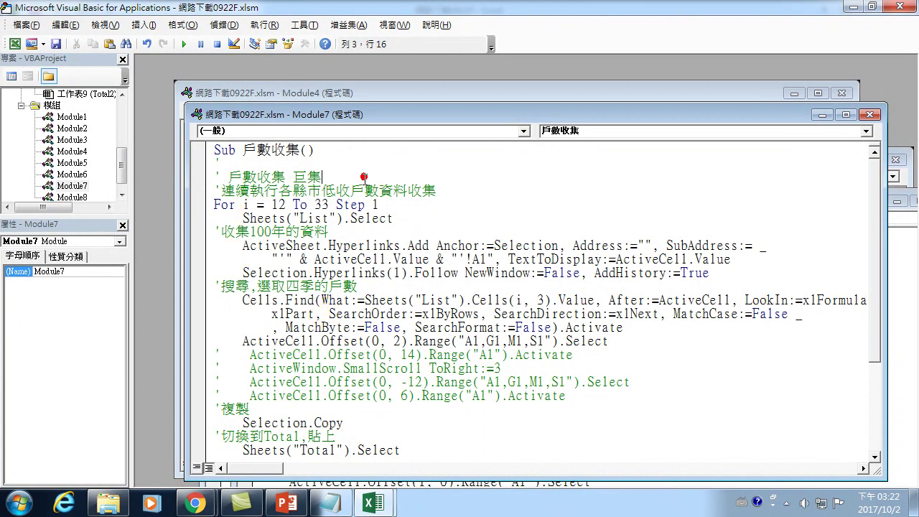
Step: Insert an If ActiveCell.Value <> "" Then line at the top of the macro
key("Return")
type("if activec")
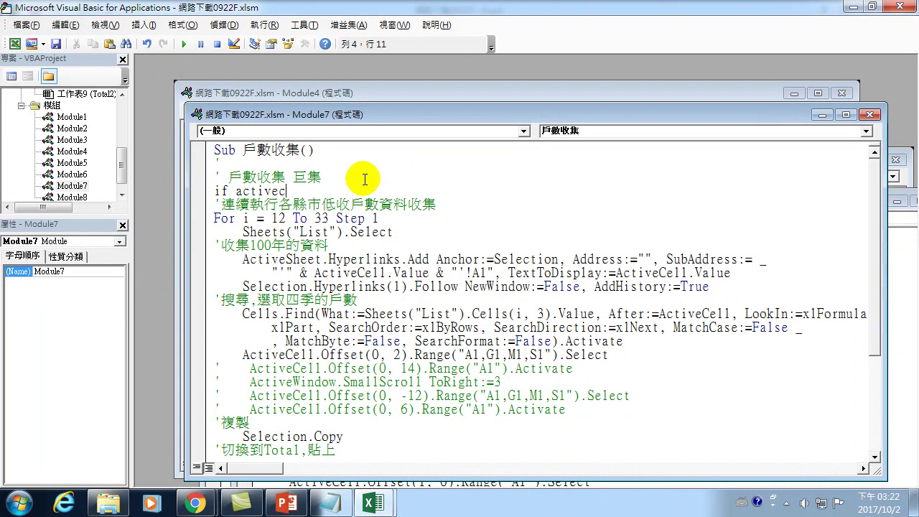
type("ell.value")
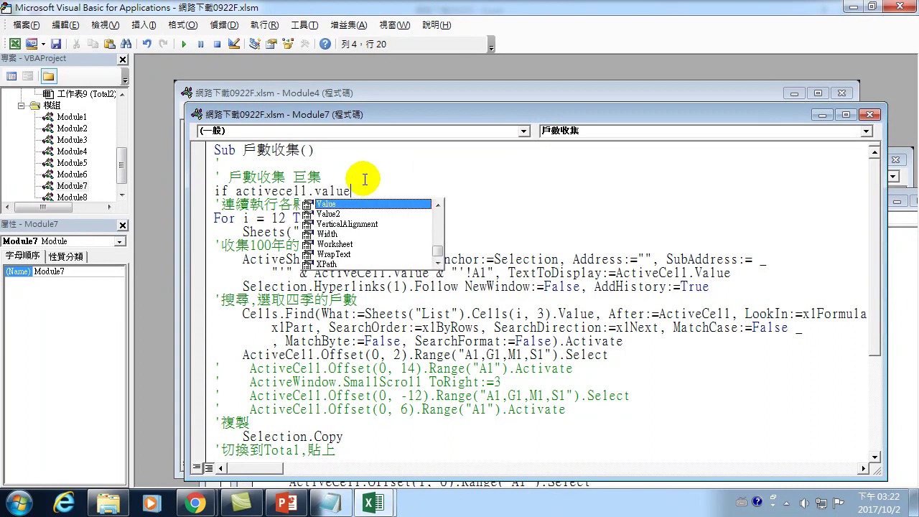
type(" <> ")
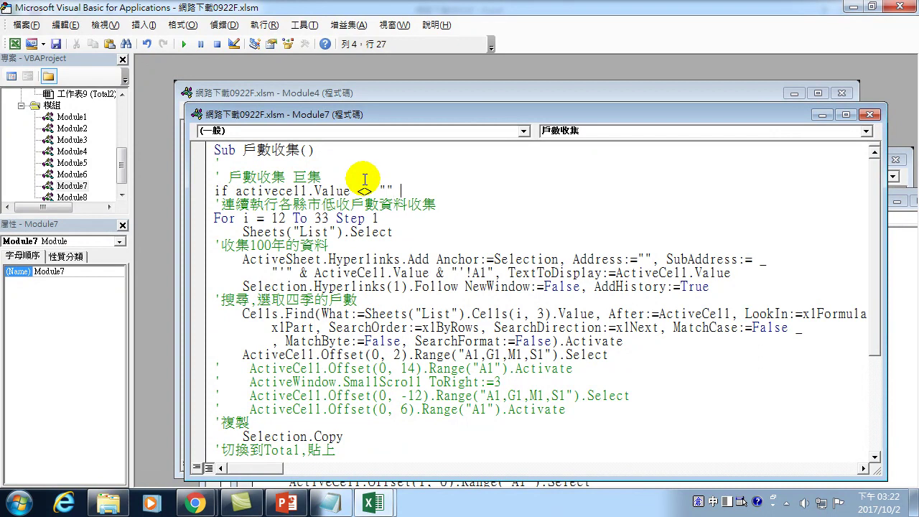
type("then")
scroll(517, 318, "down", 1)
scroll(521, 318, "up", 1)
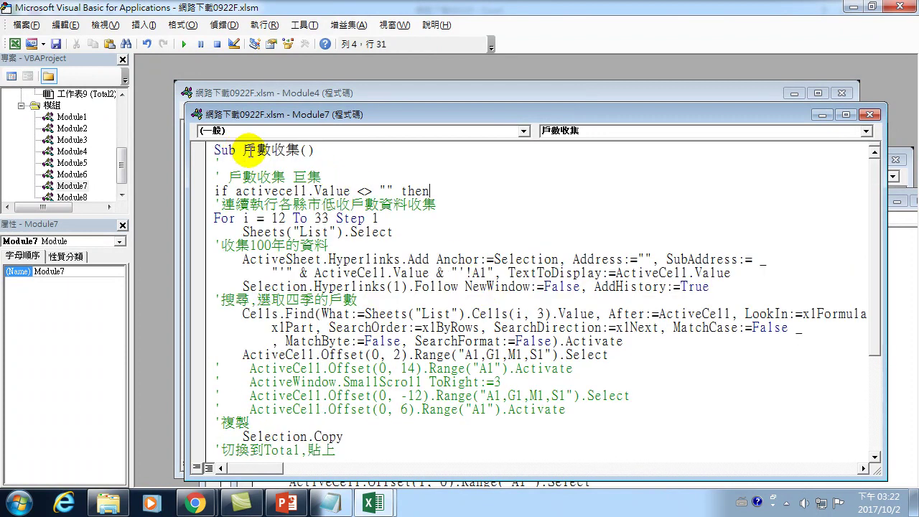
left_click_drag(242, 150, 307, 150)
Step: Add Call 戶數收集 after the last Select line and close with End If
scroll(316, 236, "down", 2)
scroll(343, 313, "down", 2)
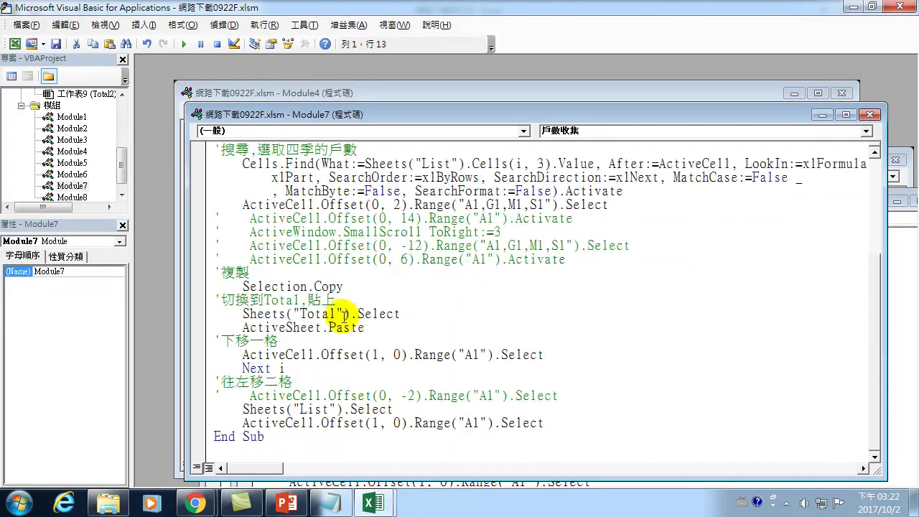
left_click(588, 423)
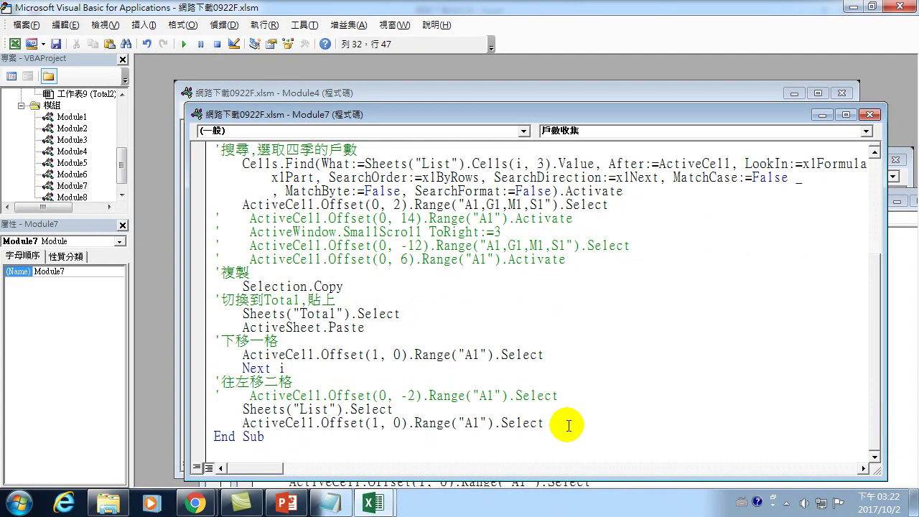
type("call")
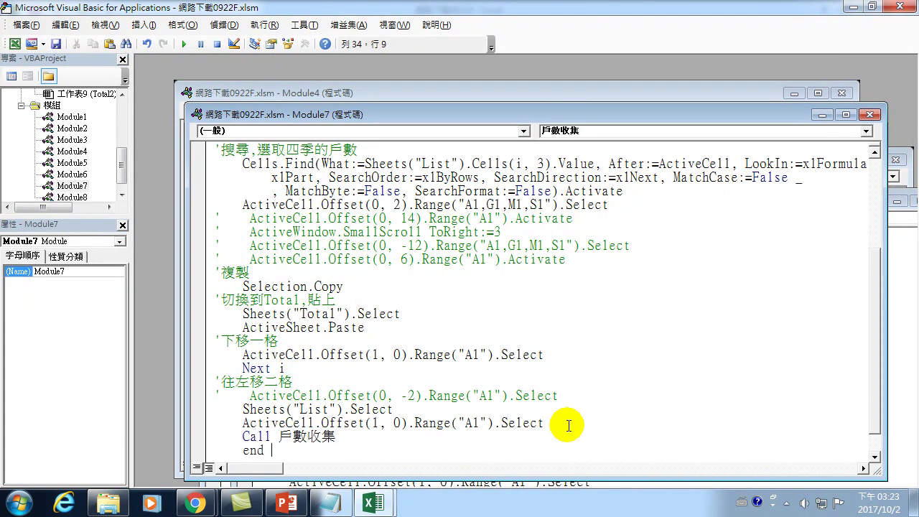
key("shift+Tab")
left_click(379, 316)
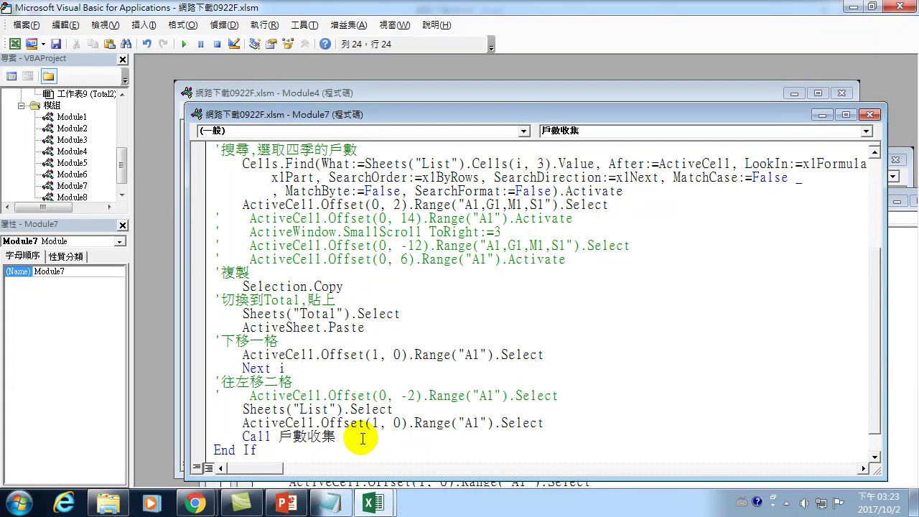
Step: Close the VBA editor and remove the hyperlinks from year cells D12:D17 on List
left_click(900, 8)
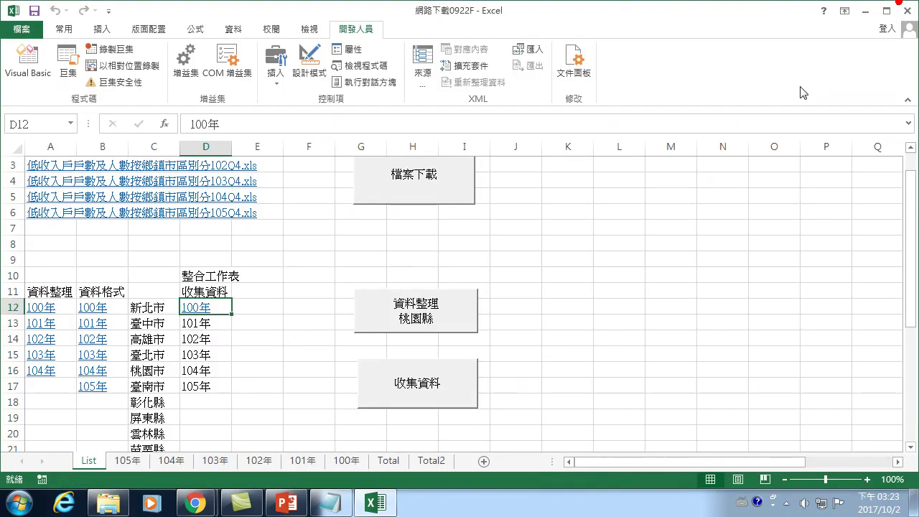
right_click(196, 313)
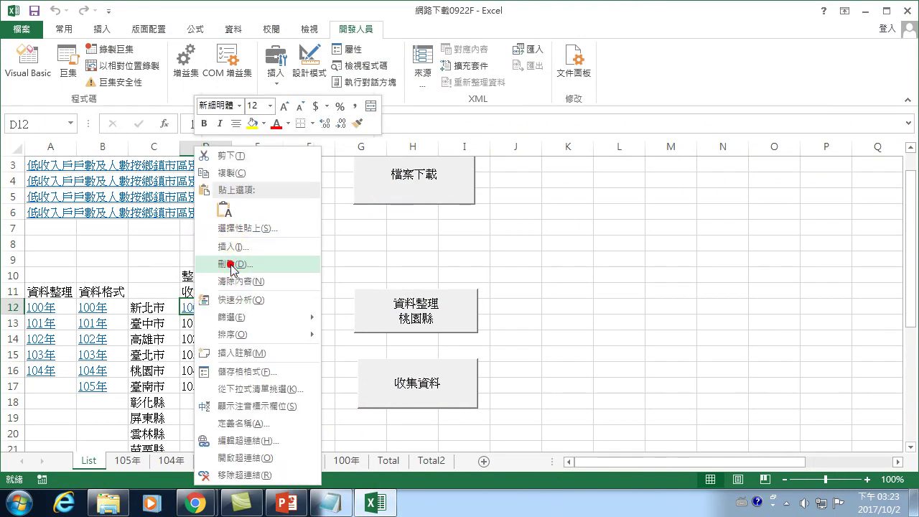
left_click(231, 474)
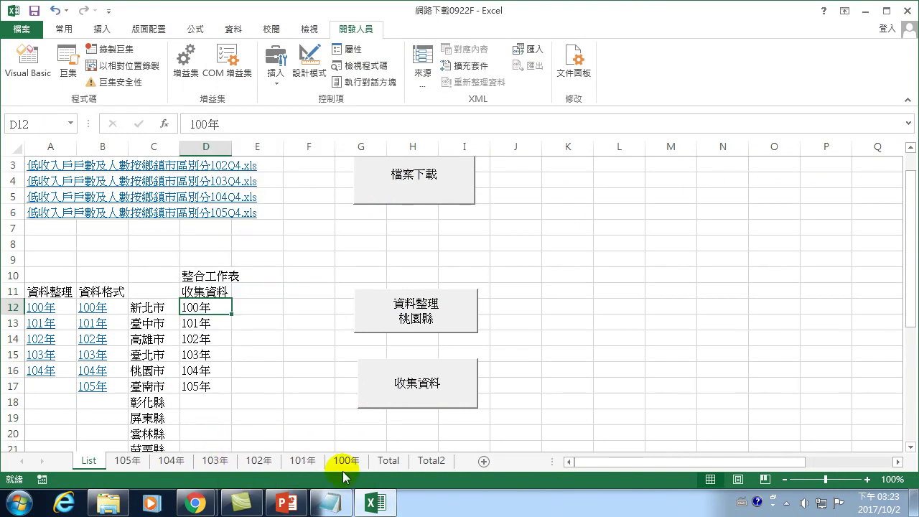
Step: Delete the old data in C2:G123 on Total, shifting cells left, then return to List
left_click(388, 461)
scroll(216, 323, "up", 6)
scroll(161, 185, "up", 1)
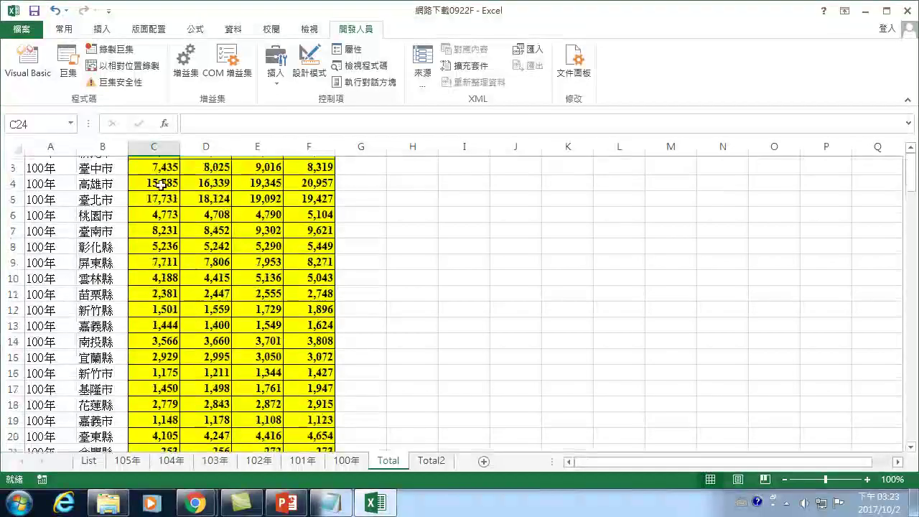
scroll(160, 185, "up", 1)
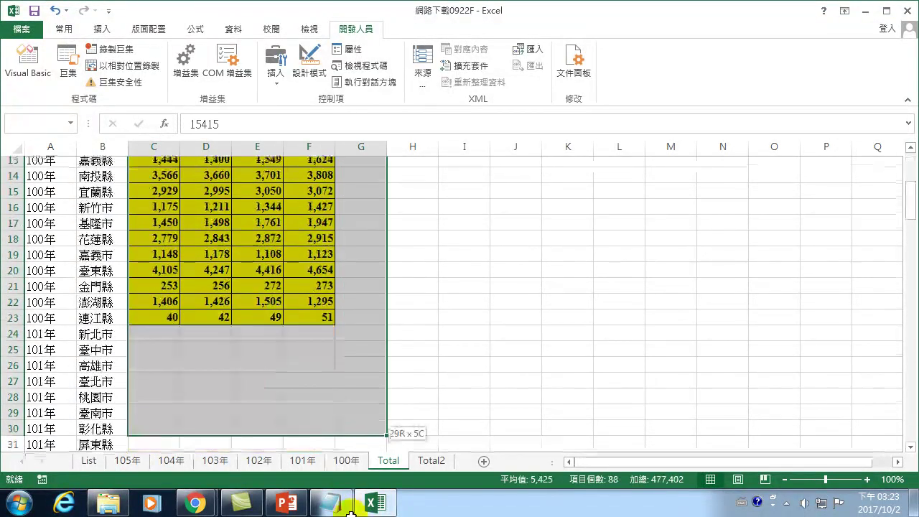
left_click_drag(147, 181, 386, 423)
right_click(313, 325)
left_click(354, 138)
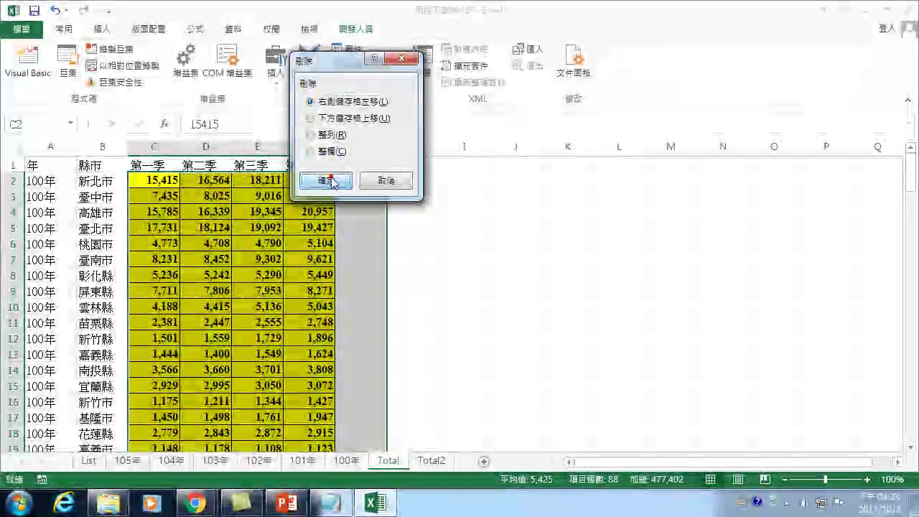
left_click(327, 180)
left_click(86, 460)
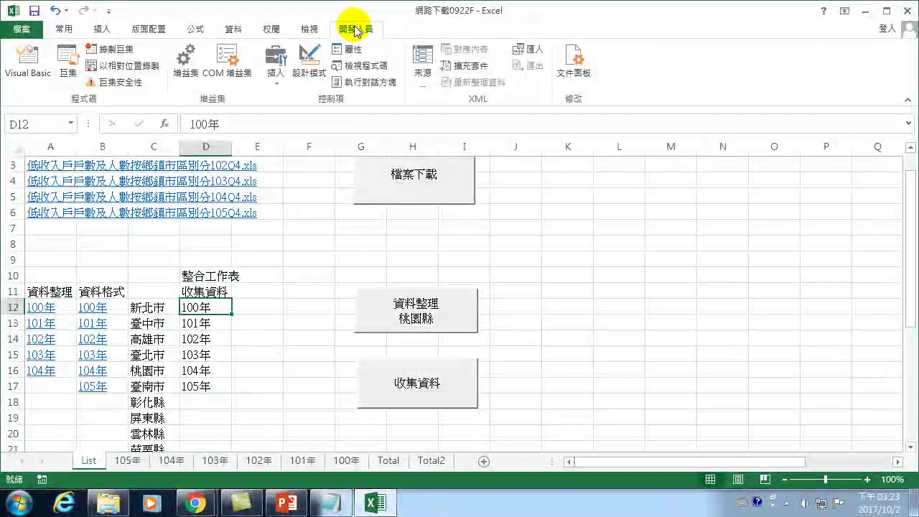
Step: Run the revised 戶數收集 macro from the macro list on the List sheet
left_click(70, 59)
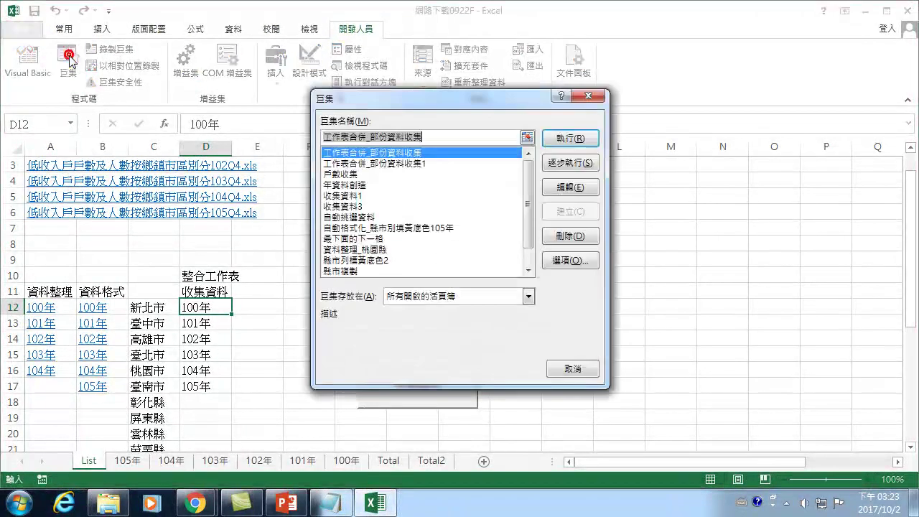
left_click(351, 174)
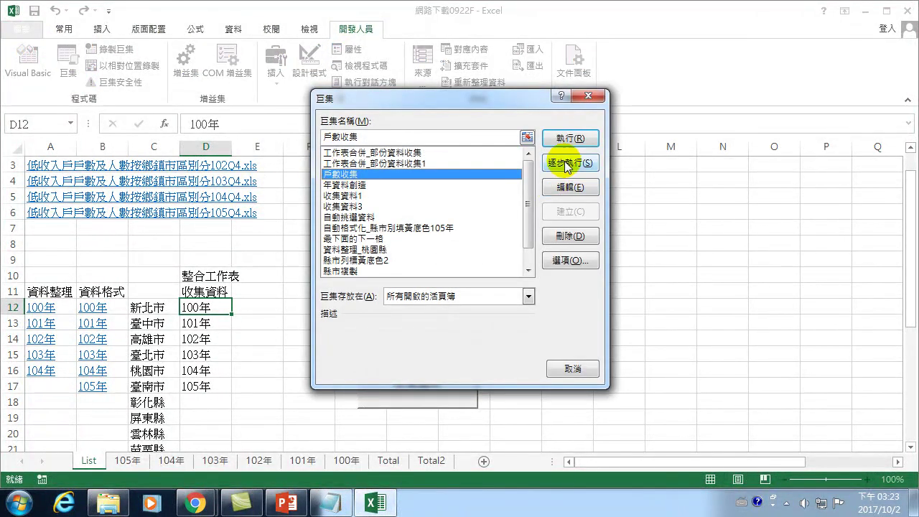
left_click(569, 138)
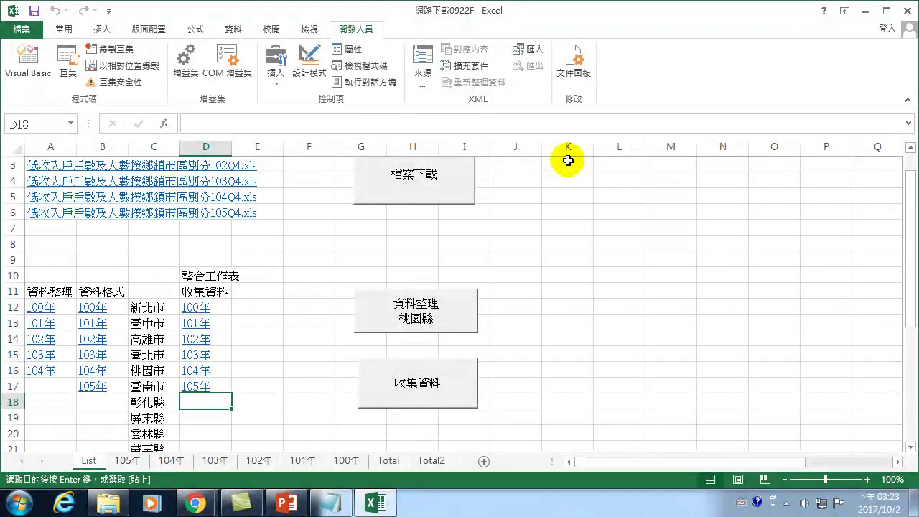
Step: Open the Total sheet and review the top of the collected quarterly data
left_click(388, 461)
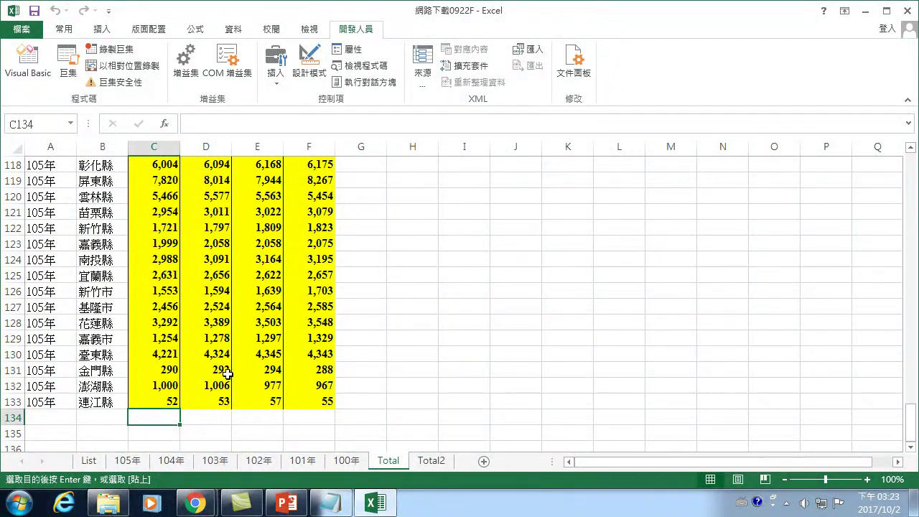
scroll(226, 374, "up", 1)
scroll(293, 374, "up", 3)
scroll(322, 369, "up", 10)
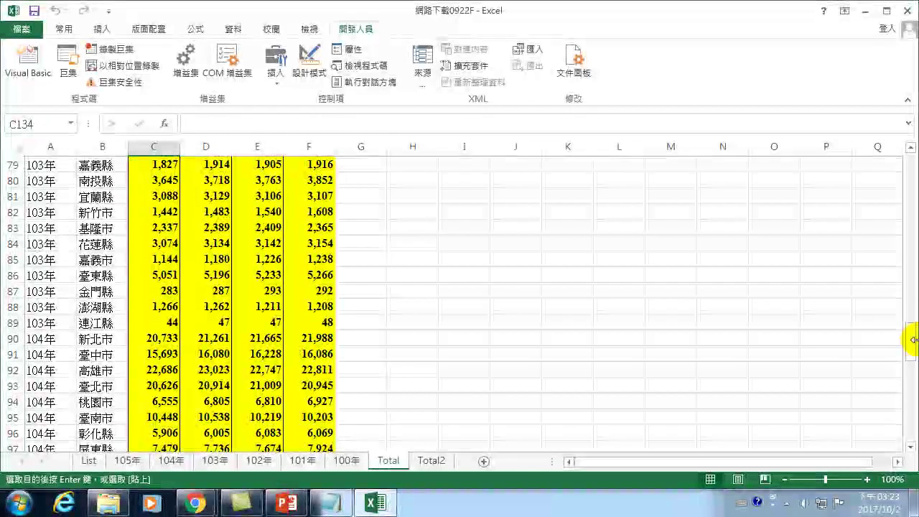
left_click_drag(911, 339, 910, 165)
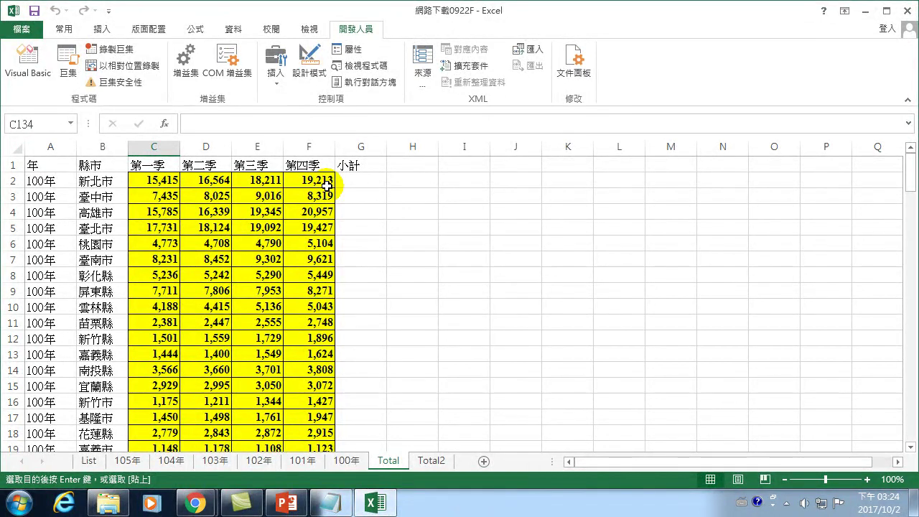
Step: Scroll to row 133 and verify the 105年 連江縣 values against the 105年 sheet
scroll(246, 280, "down", 2)
scroll(246, 287, "down", 2)
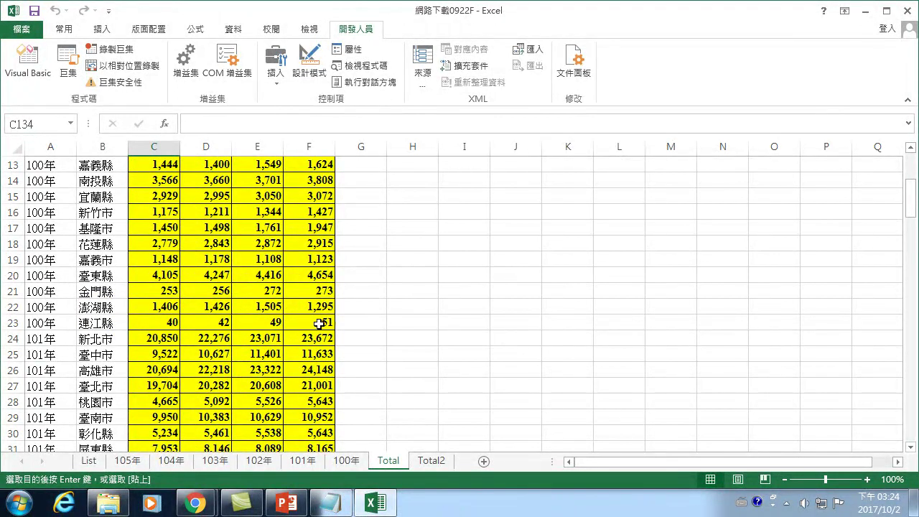
scroll(304, 324, "down", 5)
scroll(293, 297, "down", 11)
scroll(277, 386, "down", 7)
scroll(272, 386, "down", 12)
scroll(263, 383, "down", 5)
scroll(216, 305, "up", 3)
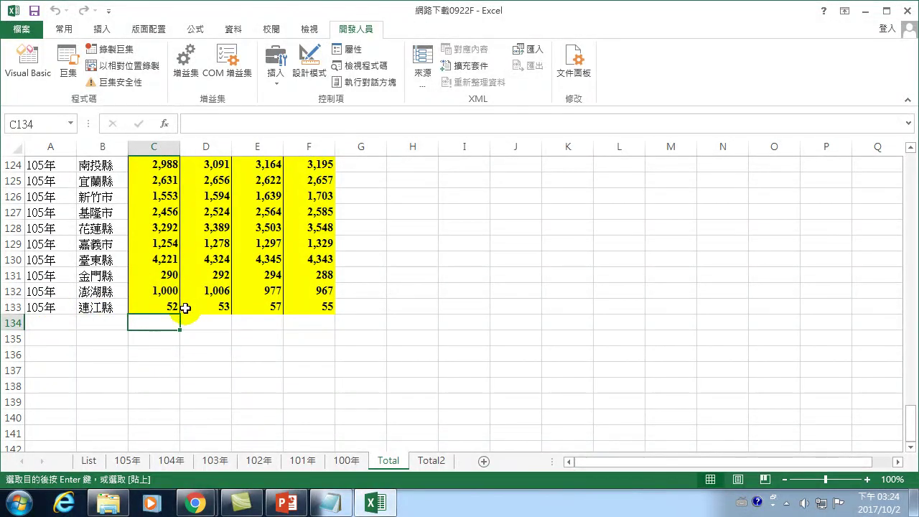
left_click(128, 461)
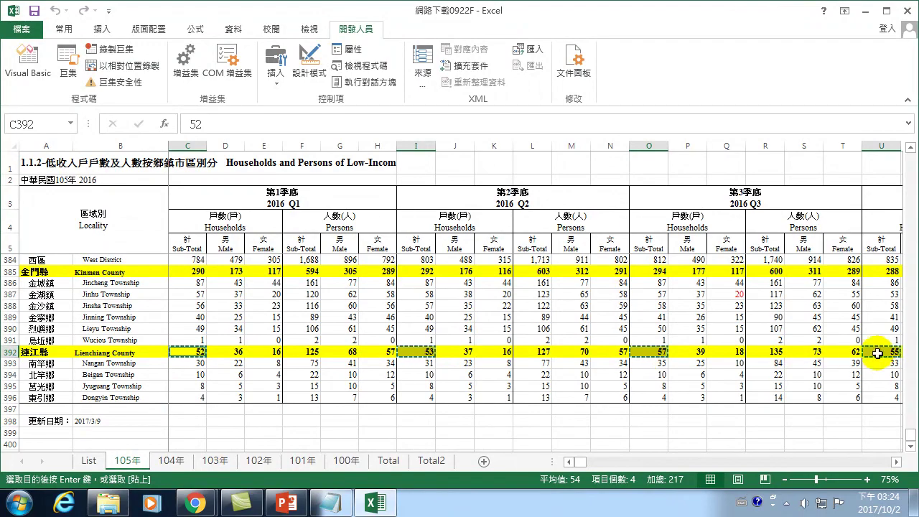
left_click(388, 460)
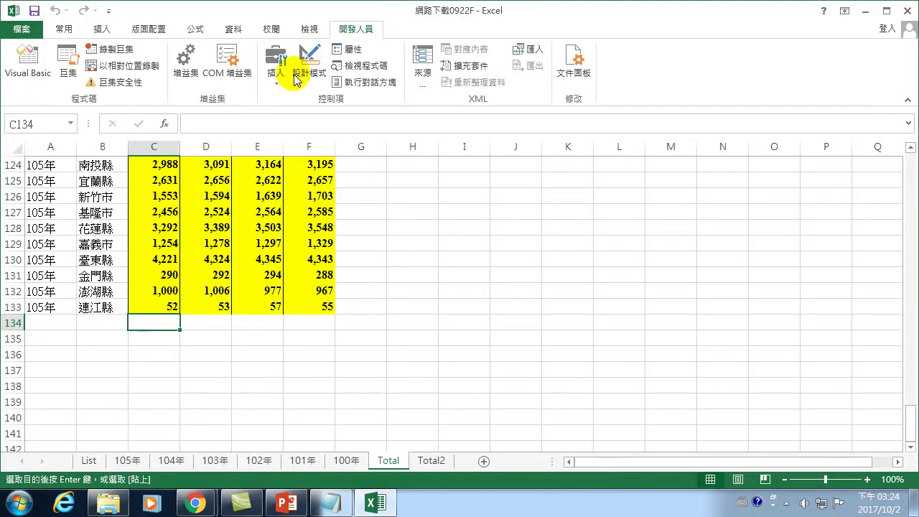
Step: Open the 戶數收集 macro's code from the Developer tab's macro list via Edit
left_click(67, 56)
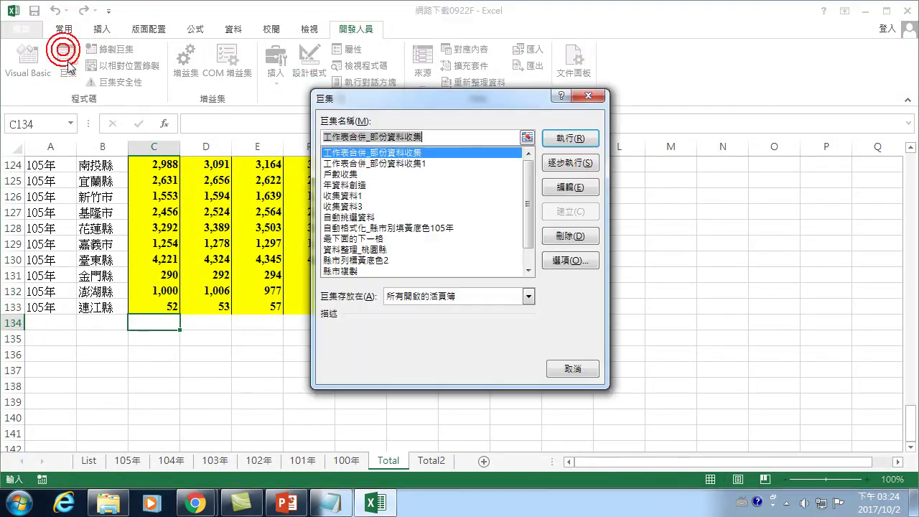
left_click(347, 175)
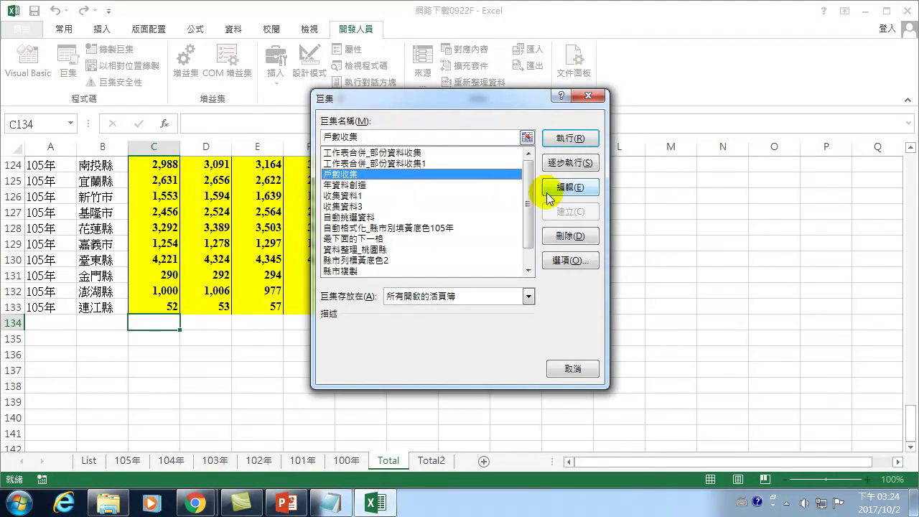
left_click(546, 187)
scroll(323, 354, "down", 2)
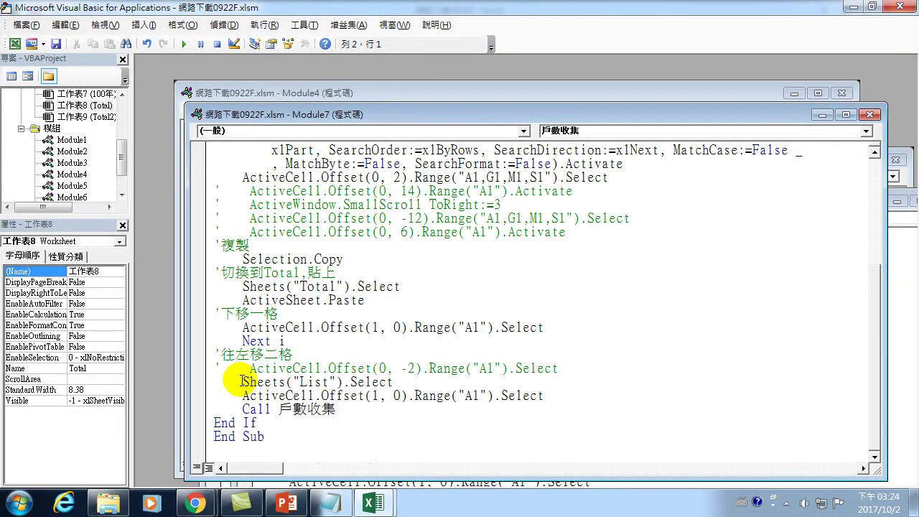
Step: Highlight and review the Sheets("List").Select statement, then close the VBA editor
left_click_drag(242, 382, 416, 384)
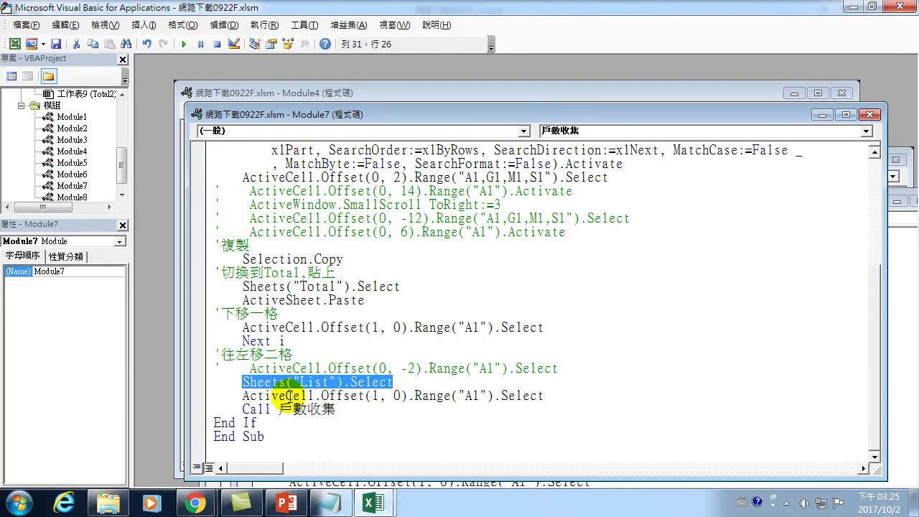
scroll(290, 410, "up", 5)
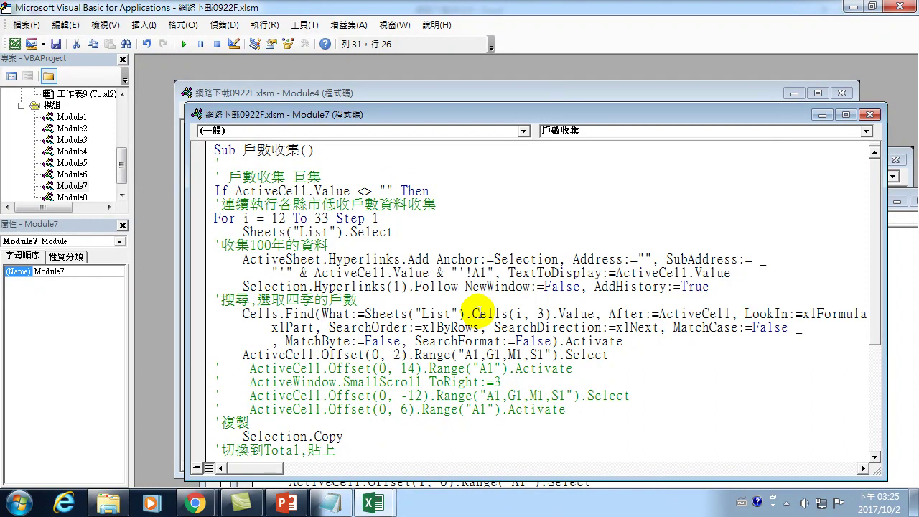
scroll(480, 314, "down", 3)
scroll(414, 393, "down", 2)
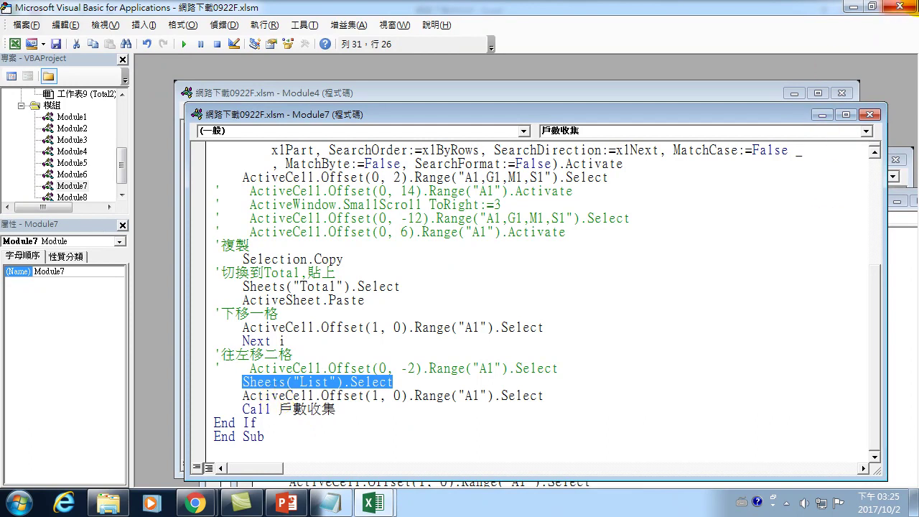
left_click(902, 6)
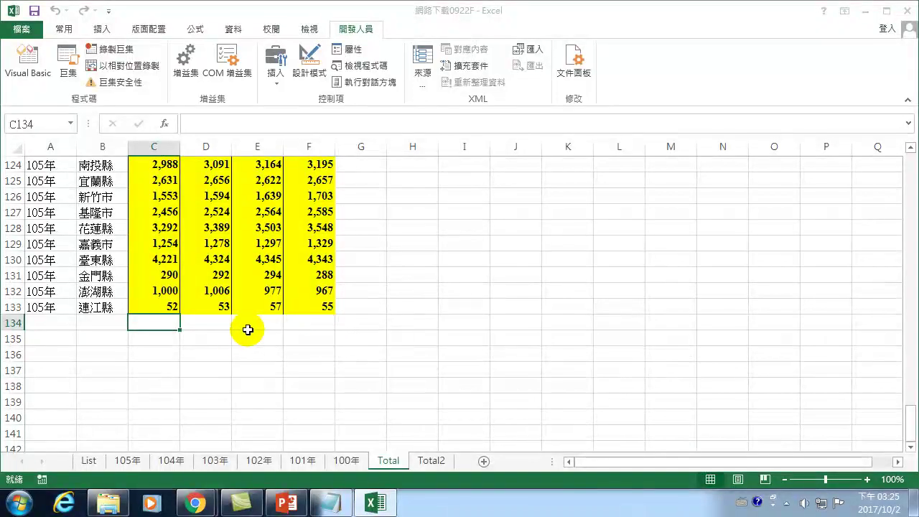